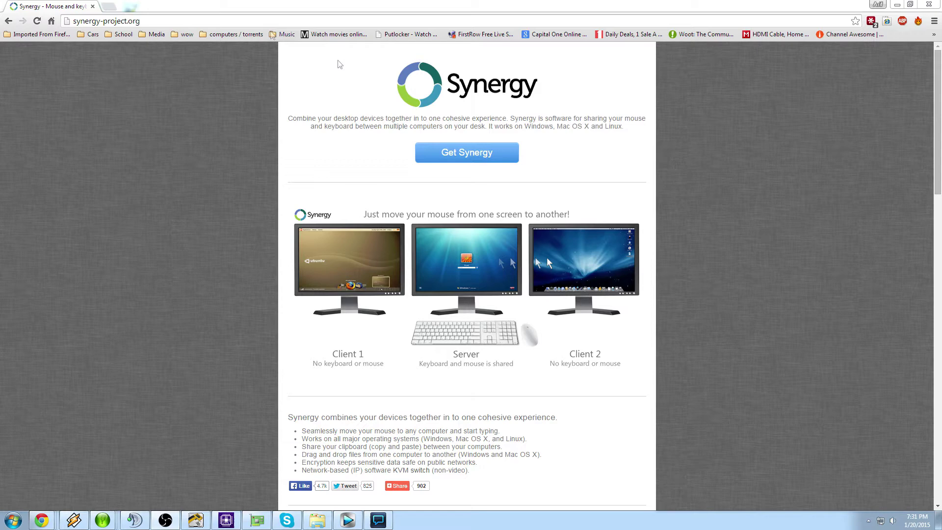
Open the Get Synergy form, pick the Single user licence, and highlight the $10.00 total price
left_click(436, 150)
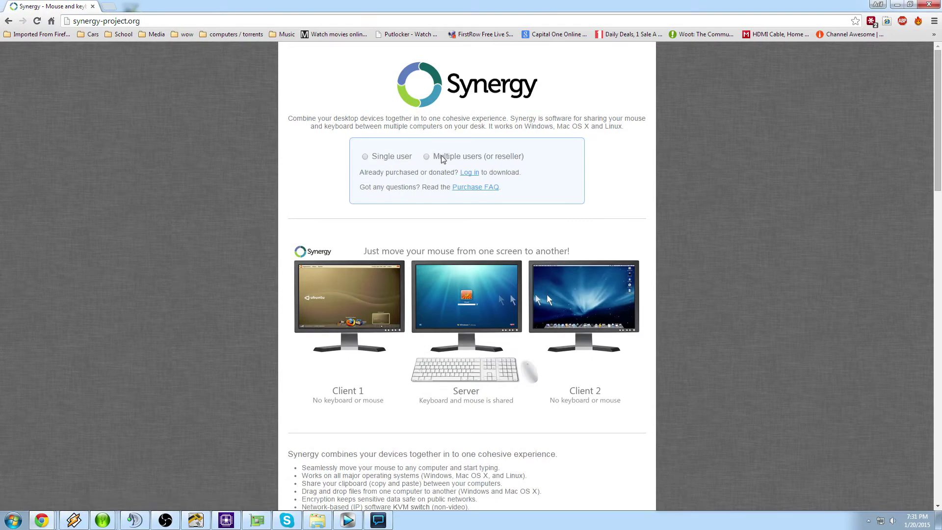
left_click(385, 157)
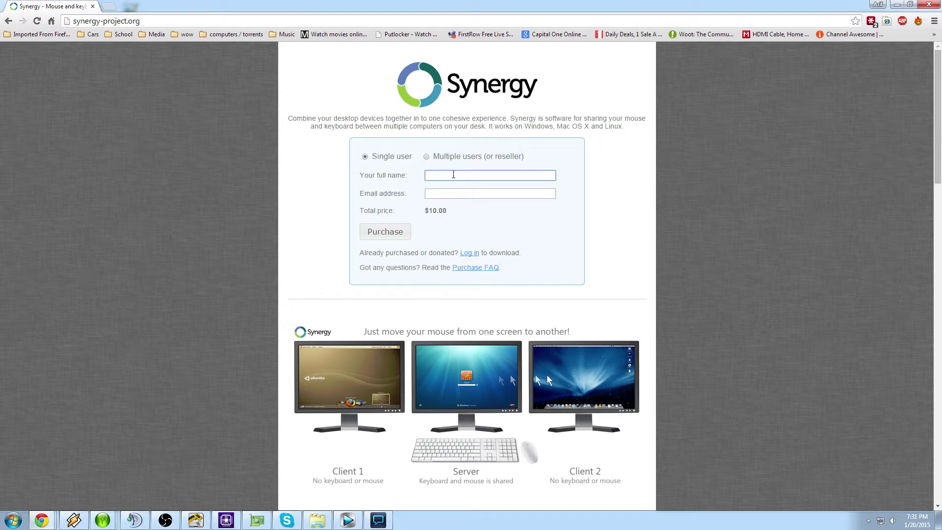
left_click(453, 175)
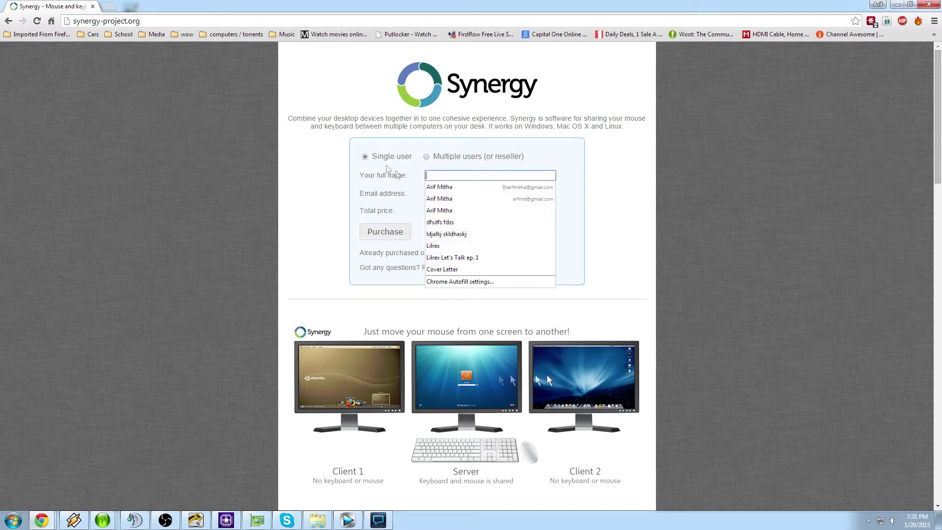
key("Escape")
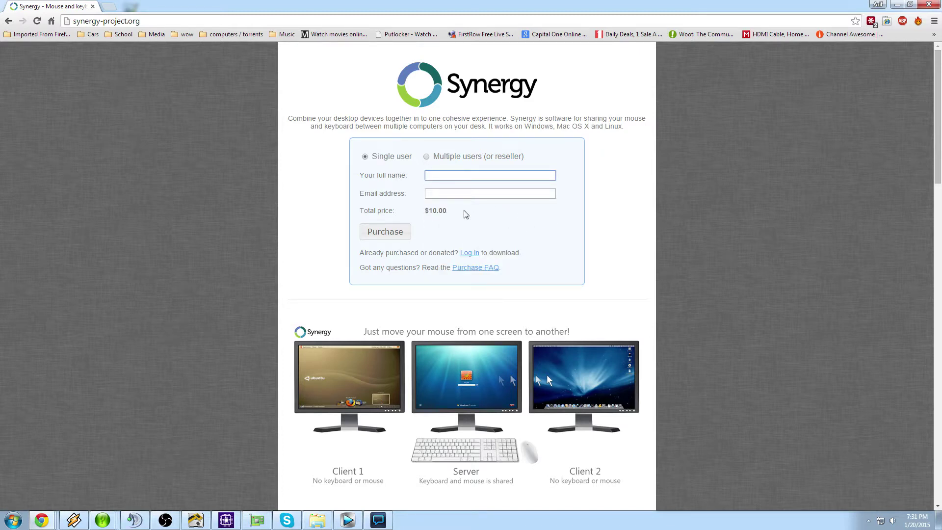
left_click_drag(442, 211, 424, 218)
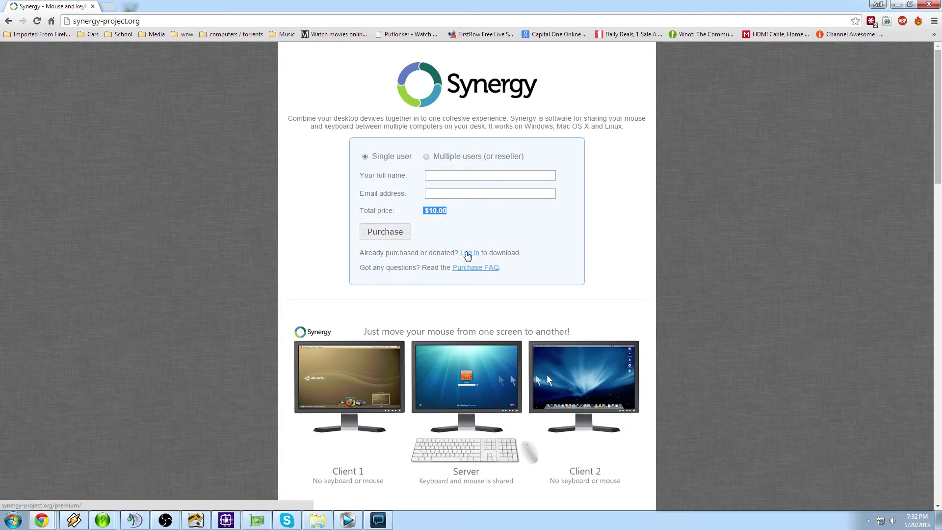
Log in with the saved credentials and review the Download page's Synergy 1.6.2 Windows and source builds
left_click(467, 254)
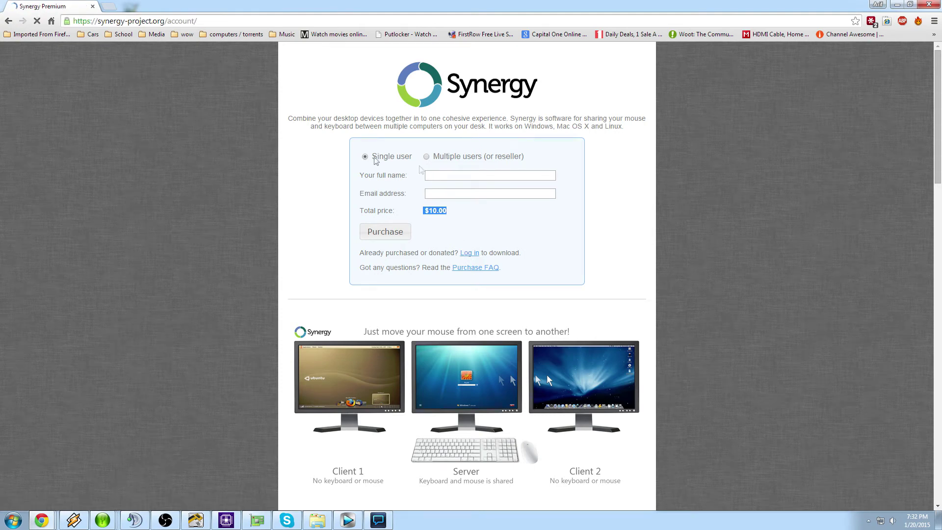
left_click(486, 167)
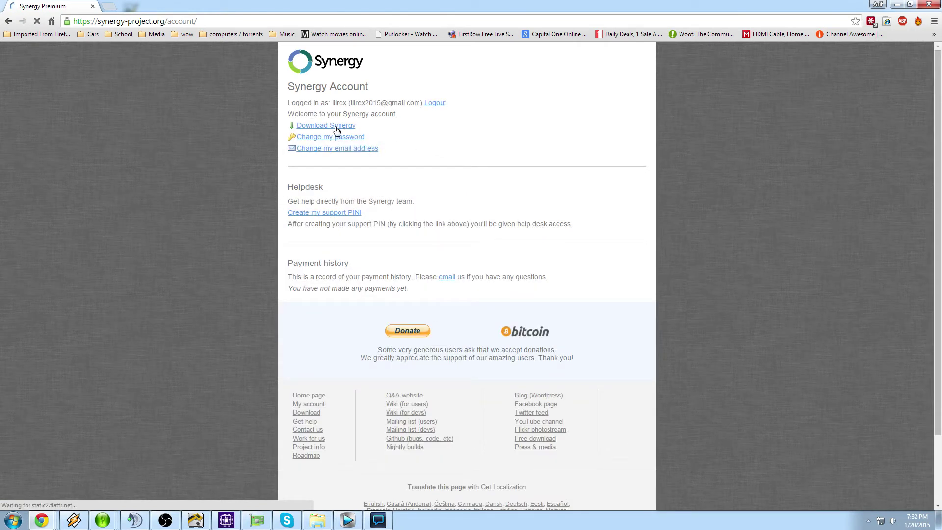
left_click(334, 127)
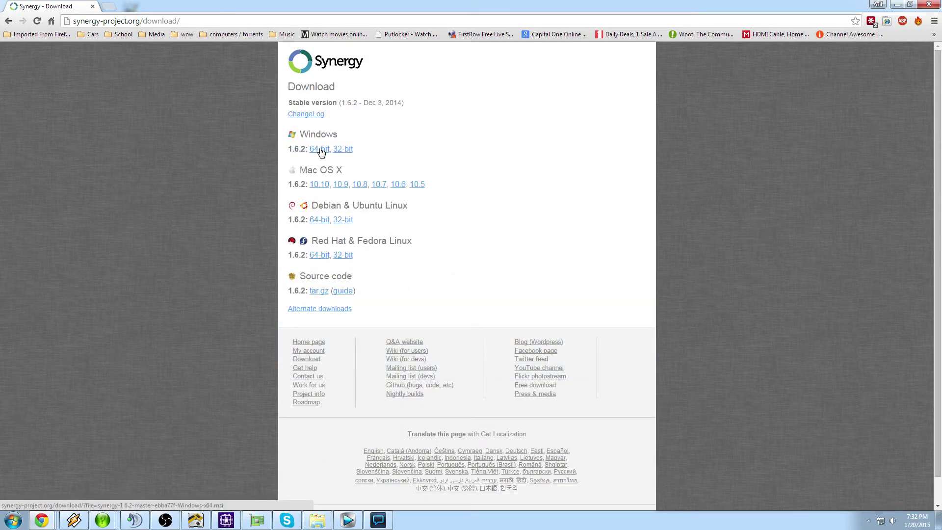
left_click_drag(298, 135, 324, 135)
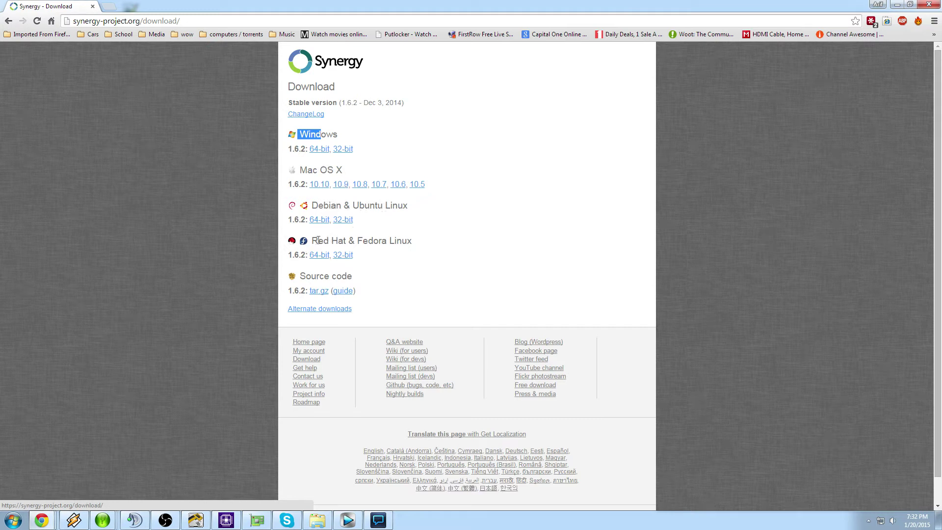
left_click_drag(306, 277, 363, 282)
left_click(365, 283)
Close Chrome, launch Synergy from the Start menu and move its window to the screen centre
left_click(928, 4)
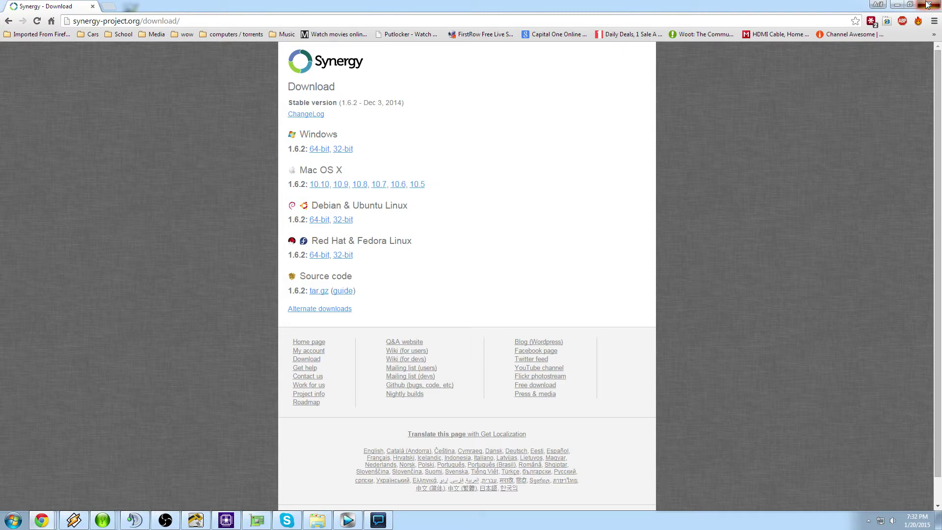
key("super")
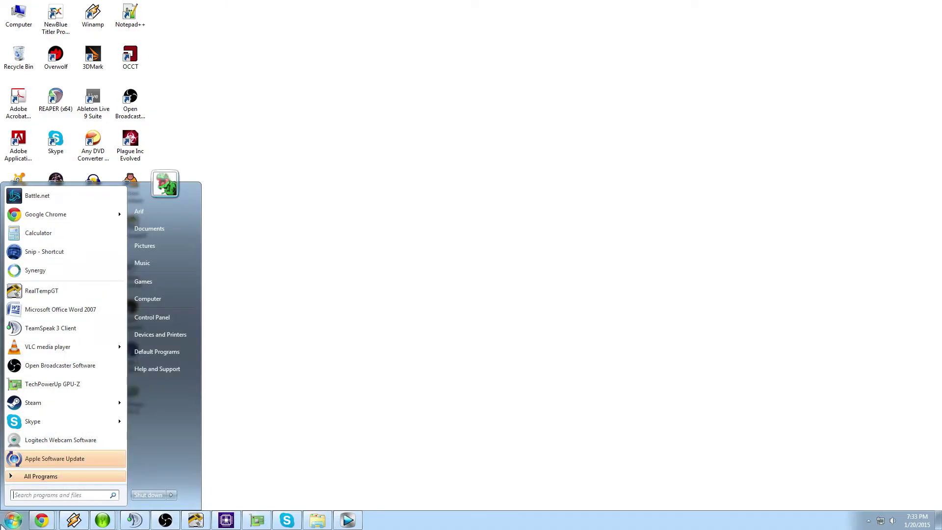
left_click(58, 277)
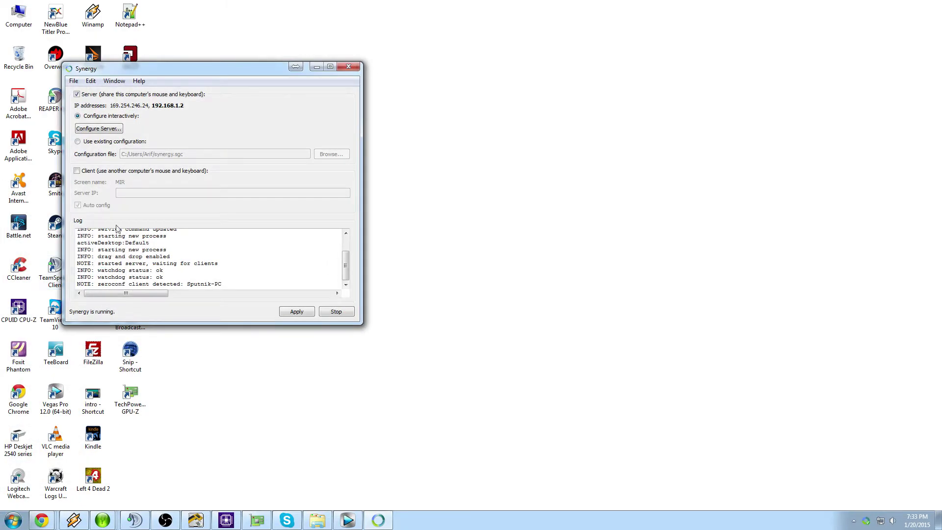
left_click_drag(171, 73, 353, 101)
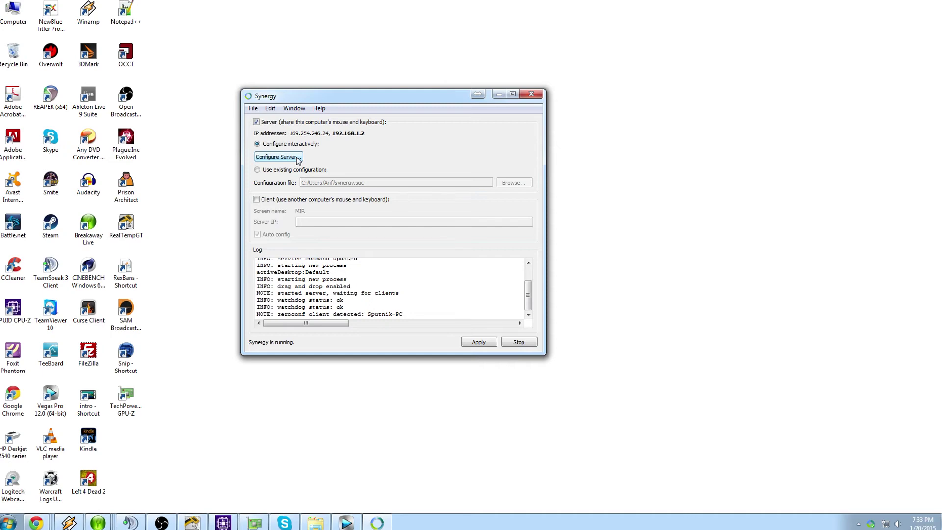
In the server layout, add a new Unnamed screen beside MIR, then drag it to the trashcan
left_click(296, 157)
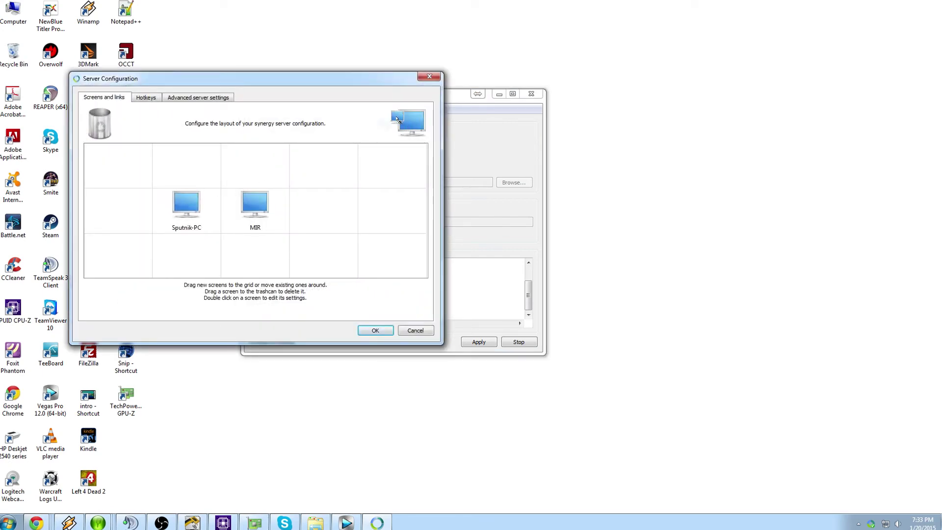
left_click_drag(398, 119, 327, 199)
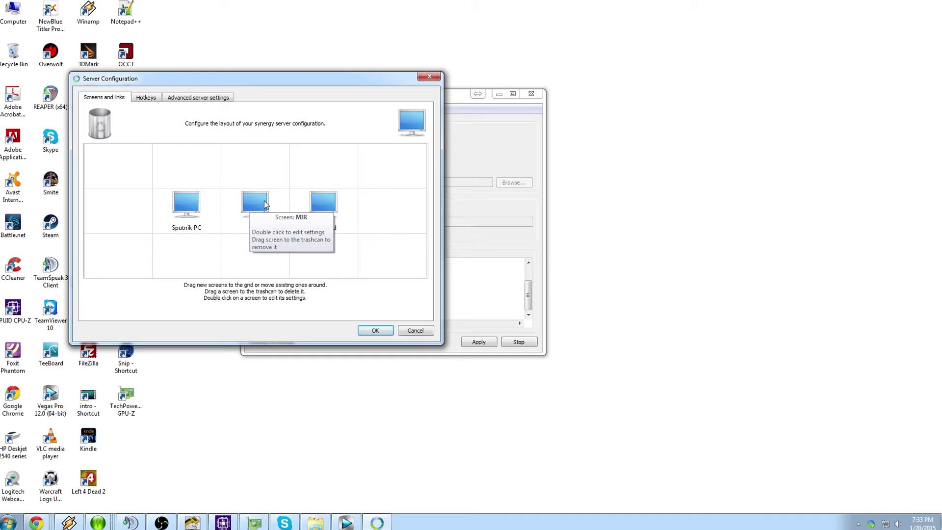
left_click(321, 200)
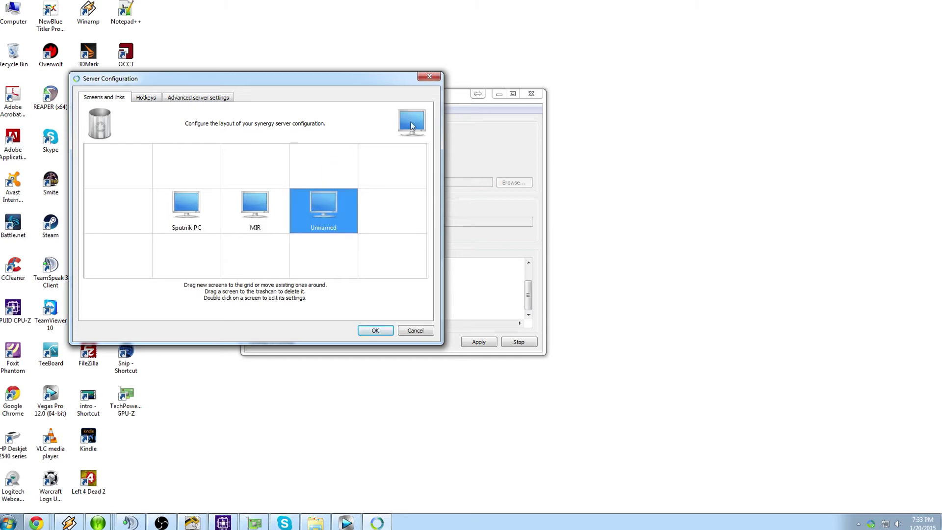
left_click_drag(331, 201, 98, 120)
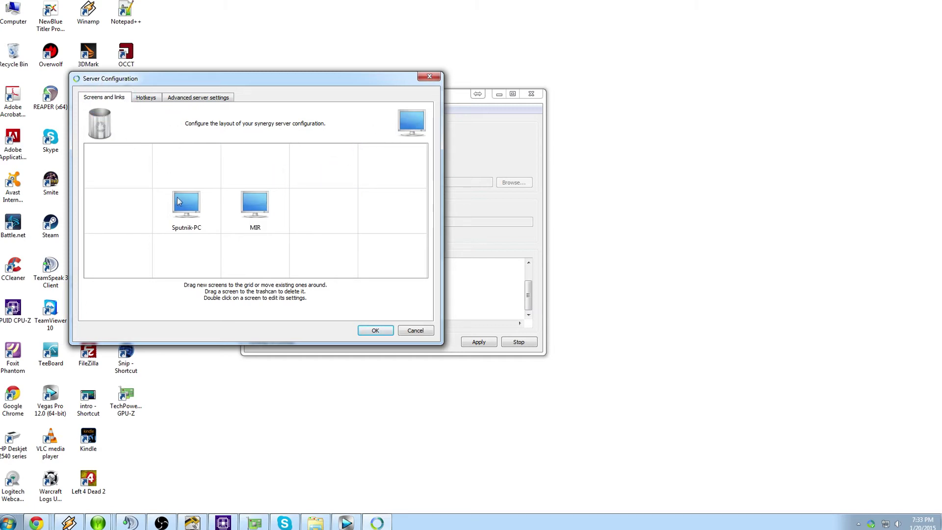
Open the Sputnik-PC screen settings and select its whole screen name
double_click(177, 203)
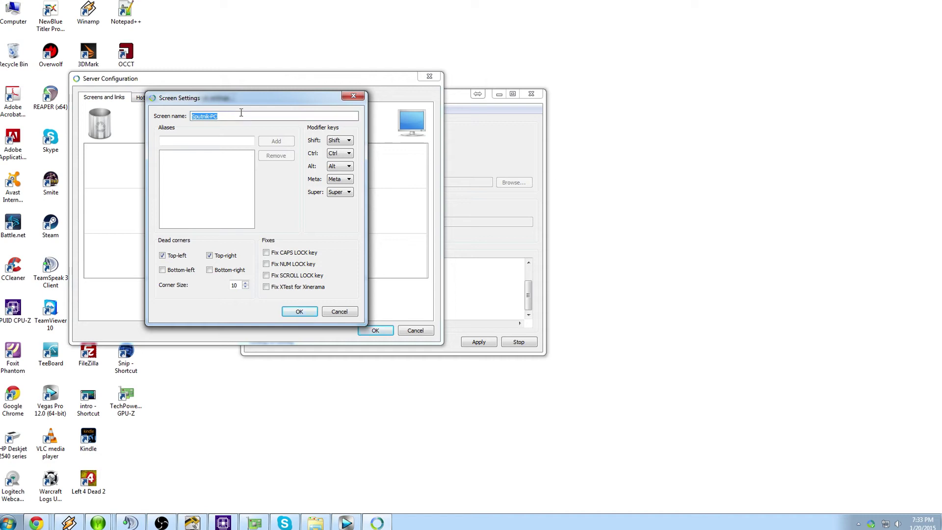
left_click(235, 114)
triple_click(235, 114)
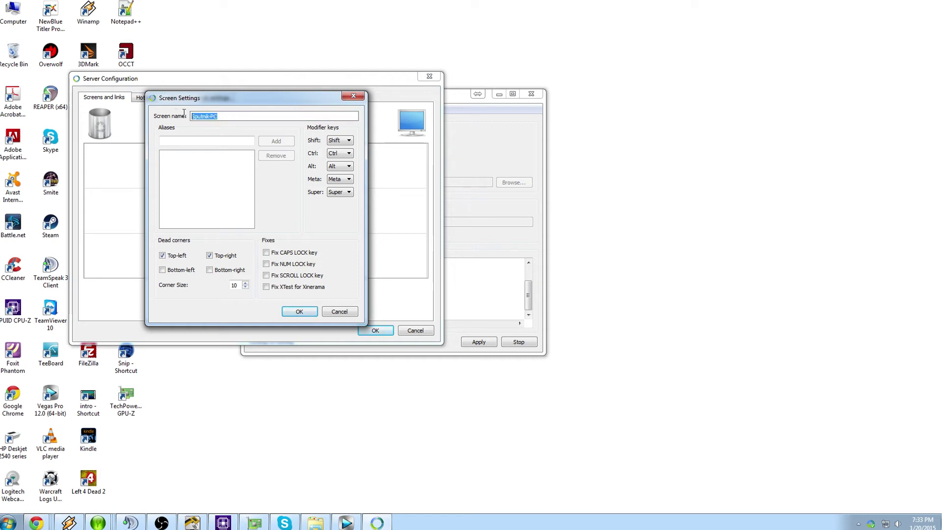
left_click(9, 11)
right_click(9, 11)
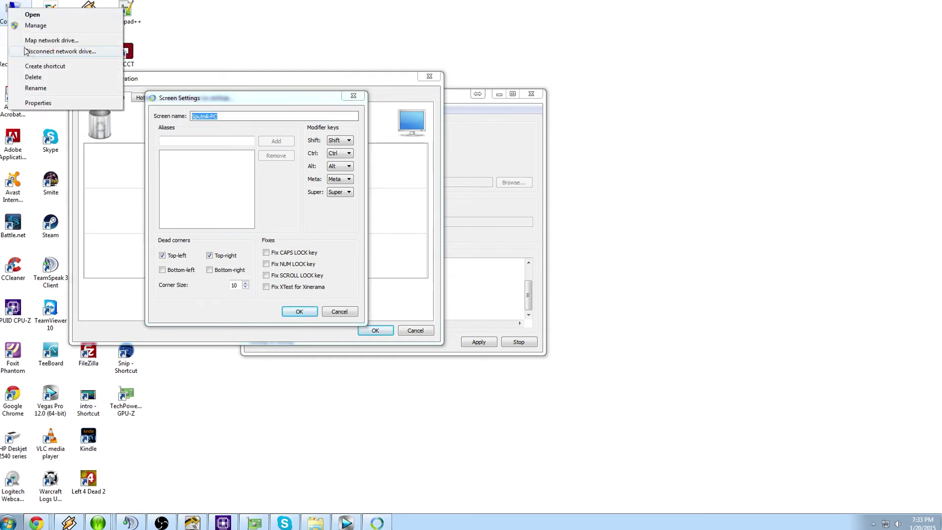
left_click(60, 102)
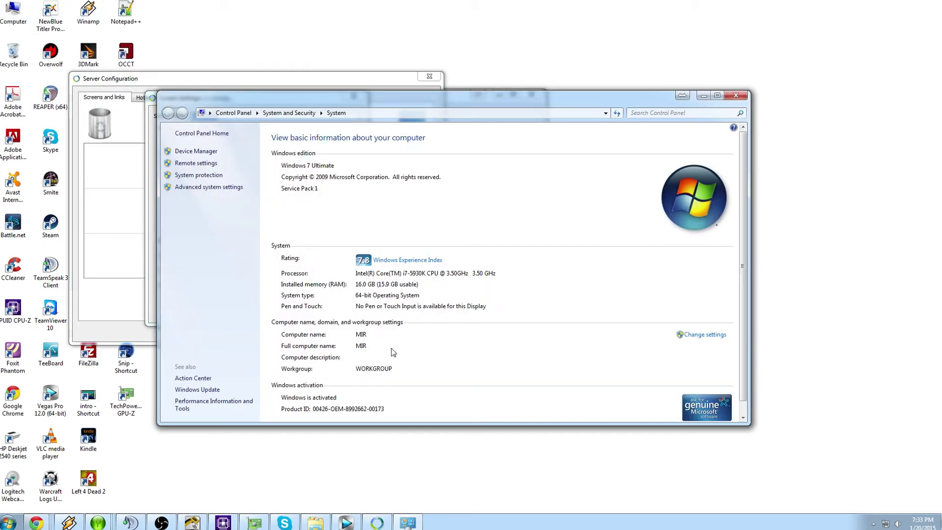
scroll(392, 344, "down", 1)
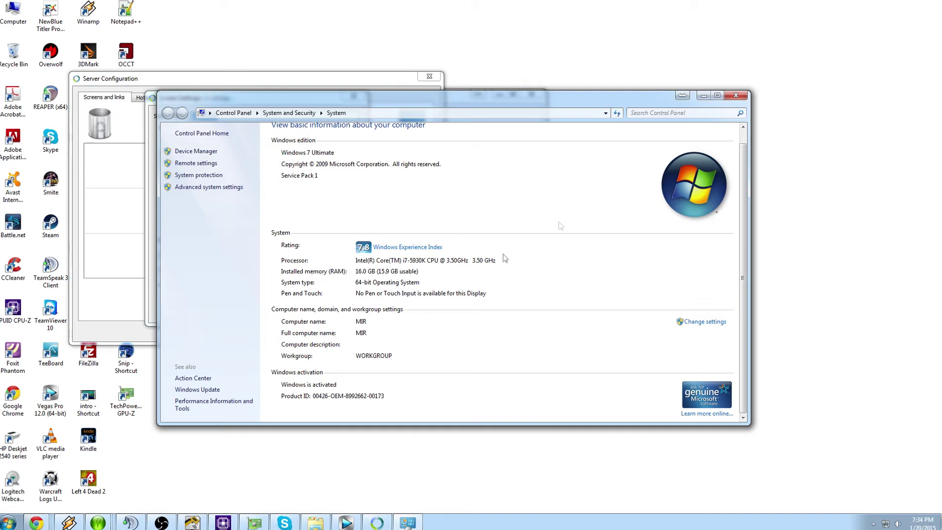
left_click(736, 95)
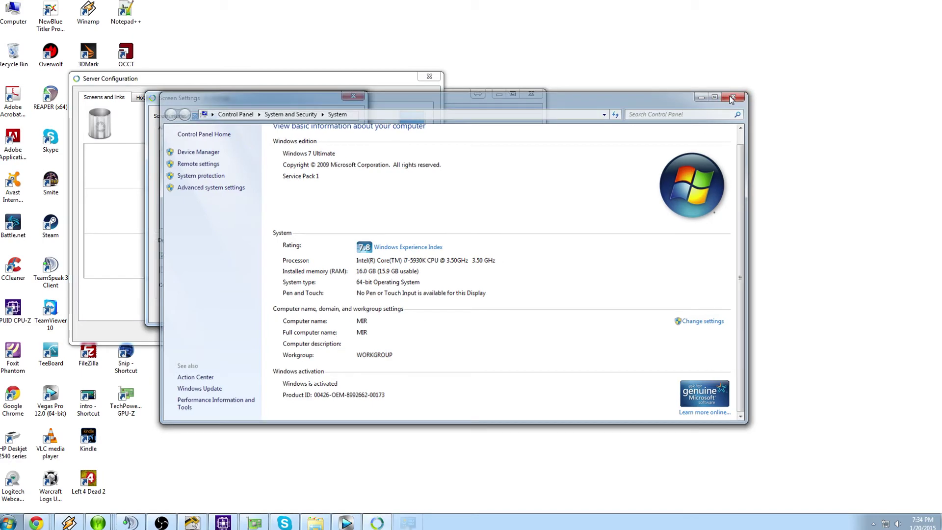
Confirm the Sputnik-PC screen settings, save the server layout, and apply to restart the server
left_click(211, 116)
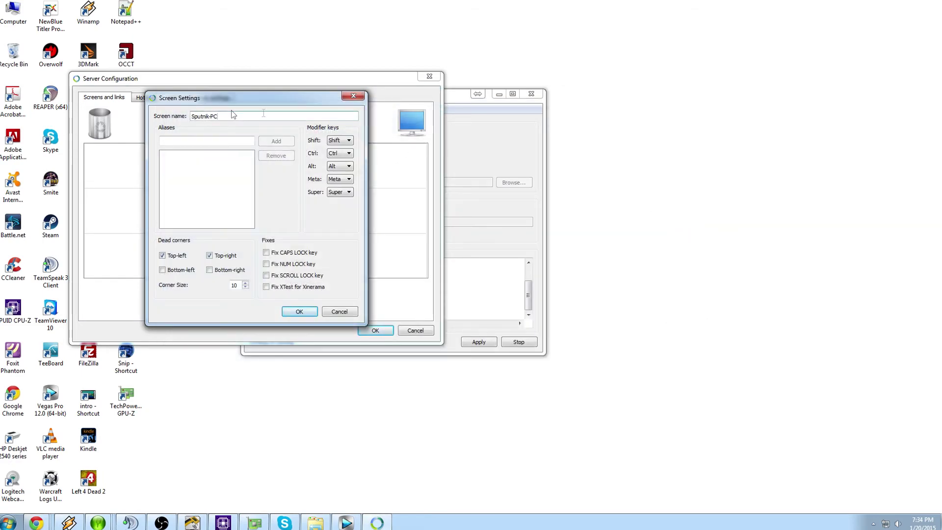
left_click(298, 313)
left_click(374, 330)
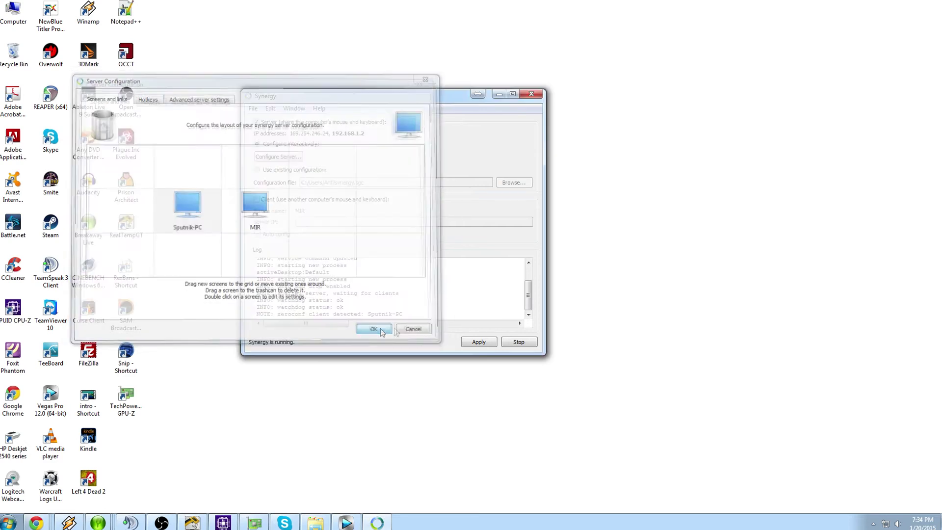
left_click(476, 342)
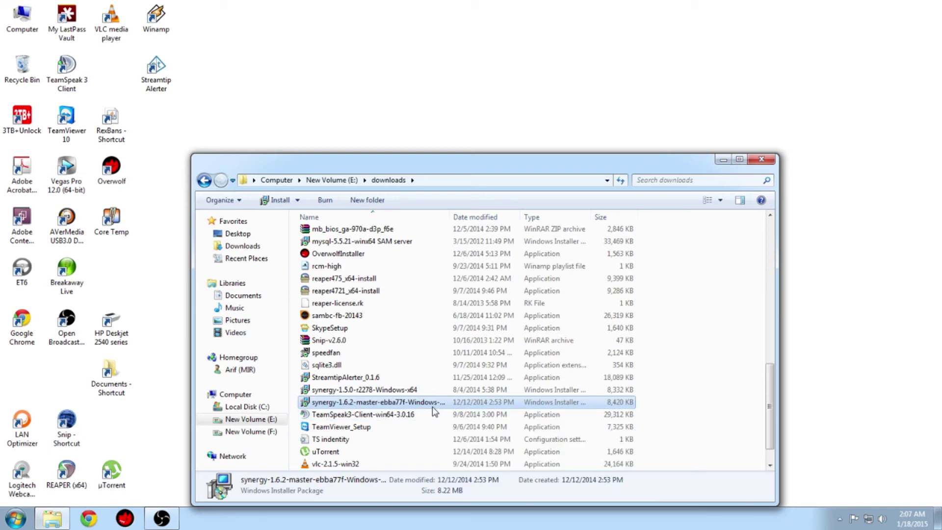
Run the synergy-1.6.2 installer, accept the licence, install to C:\Program Files\Synergy\, and finish
double_click(431, 406)
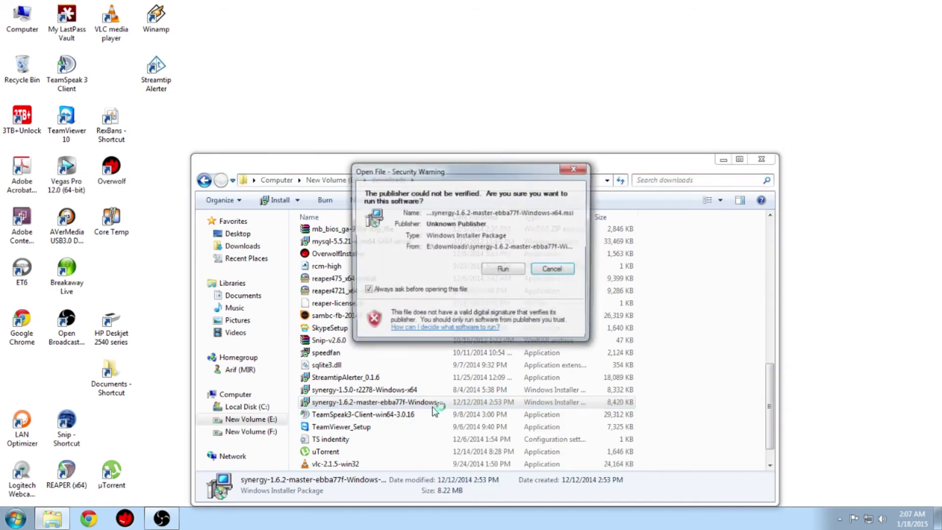
left_click(513, 269)
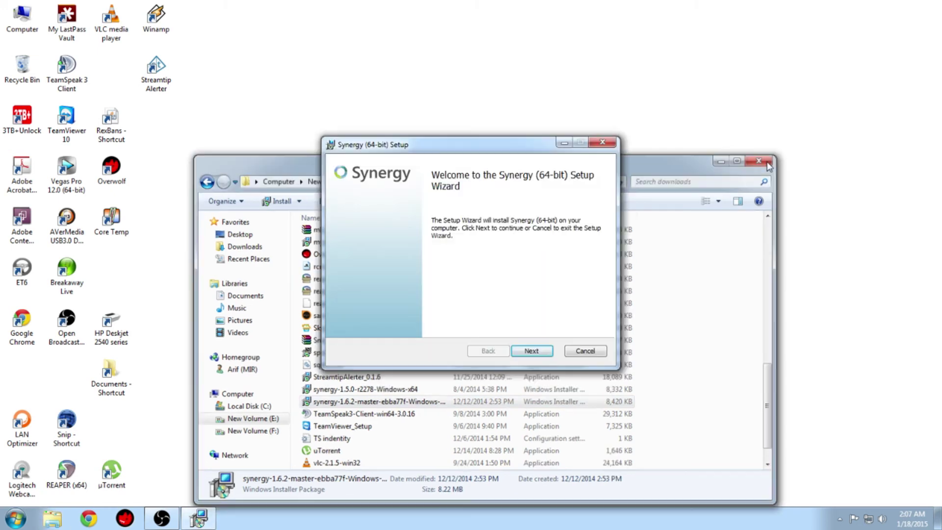
left_click(760, 159)
left_click(532, 350)
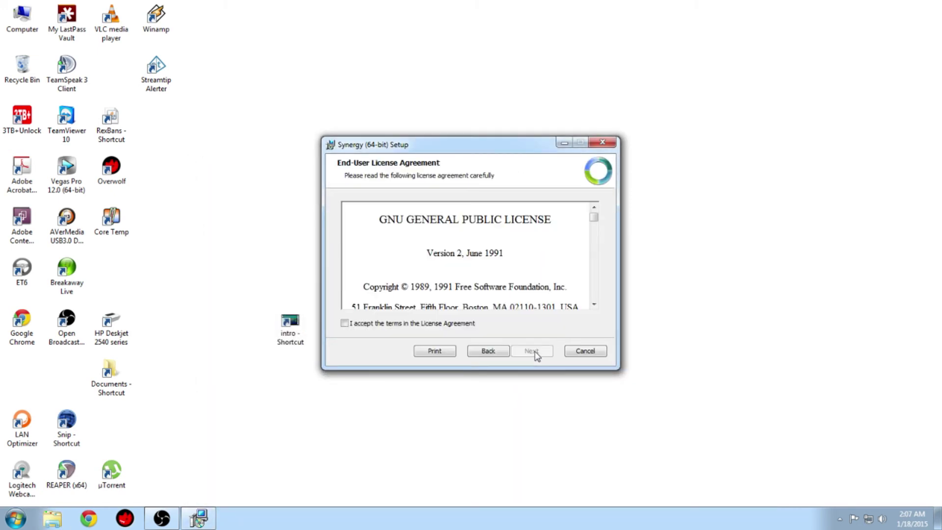
left_click(417, 324)
left_click(530, 356)
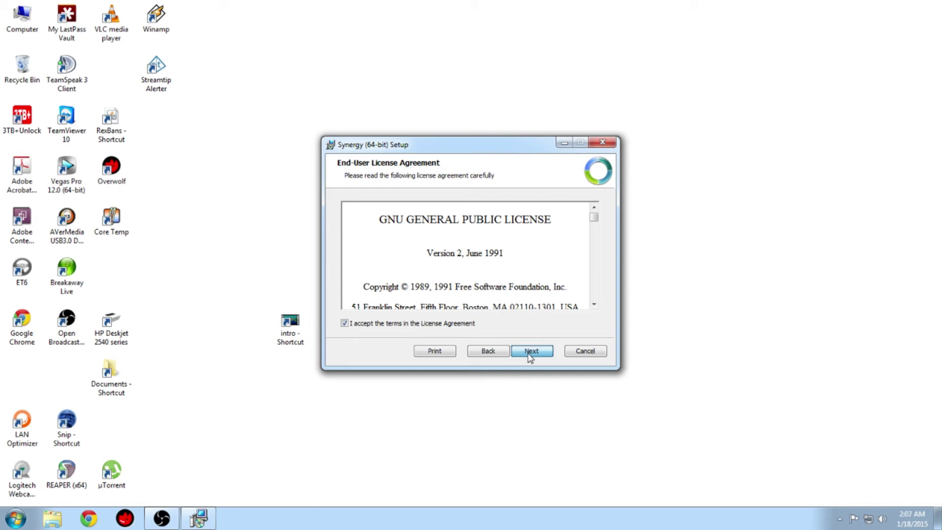
left_click(531, 355)
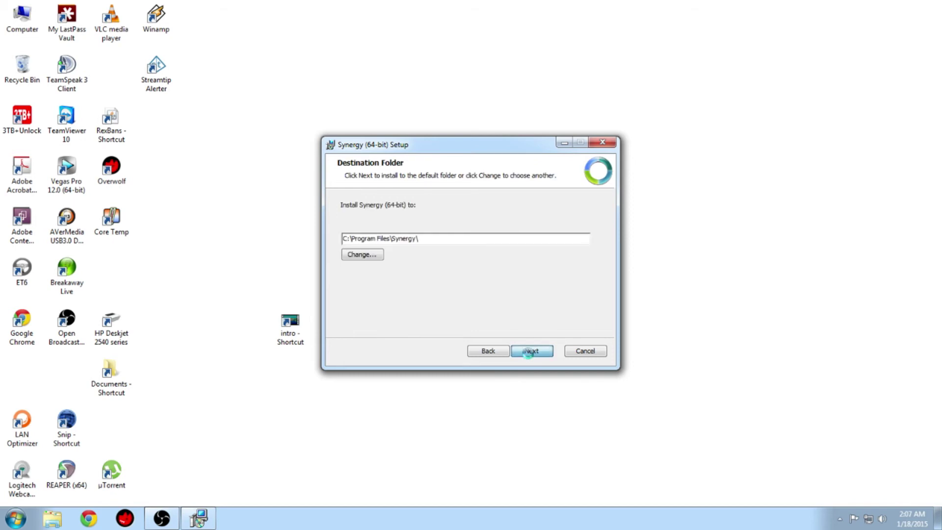
left_click(530, 355)
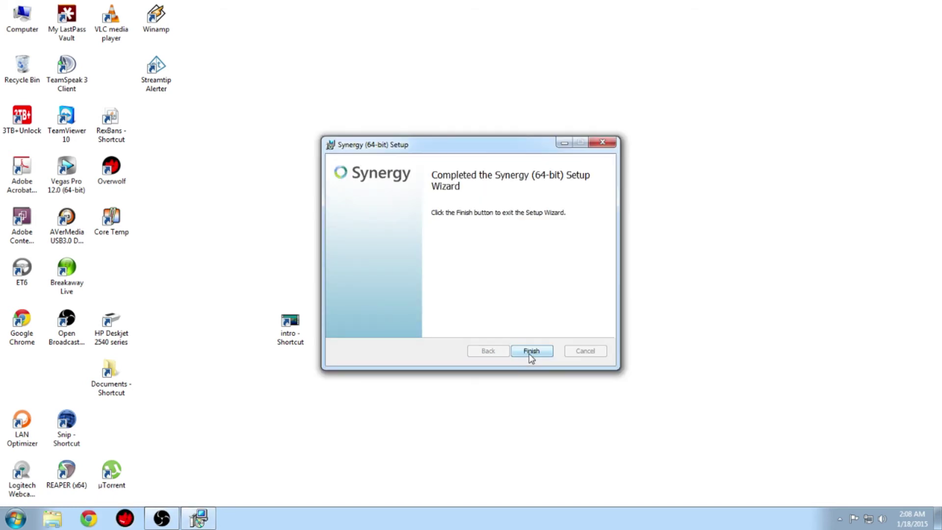
left_click(530, 352)
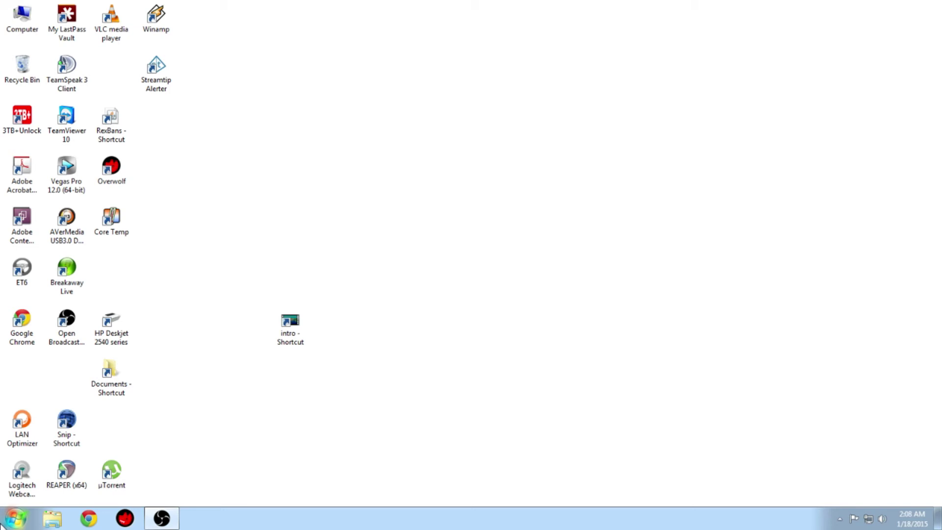
Launch Synergy by searching 'syn' in the Start menu
left_click(3, 523)
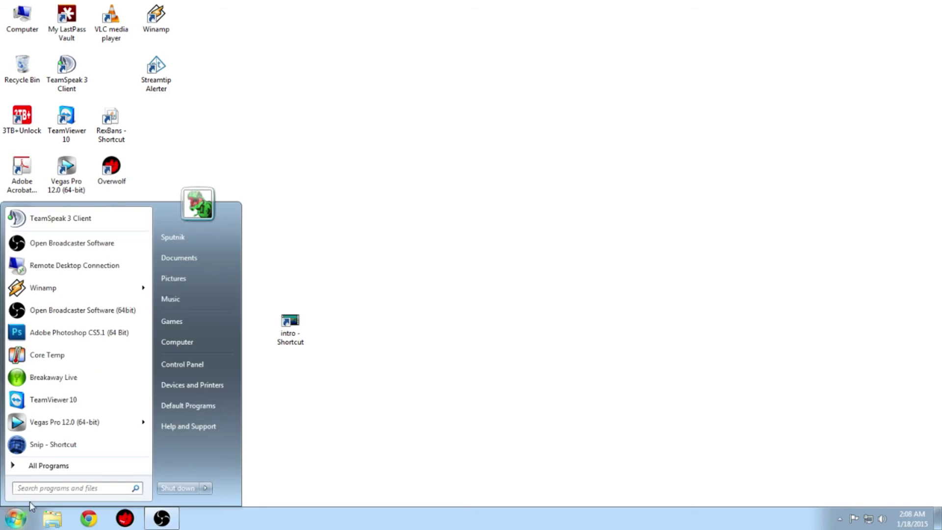
left_click(34, 486)
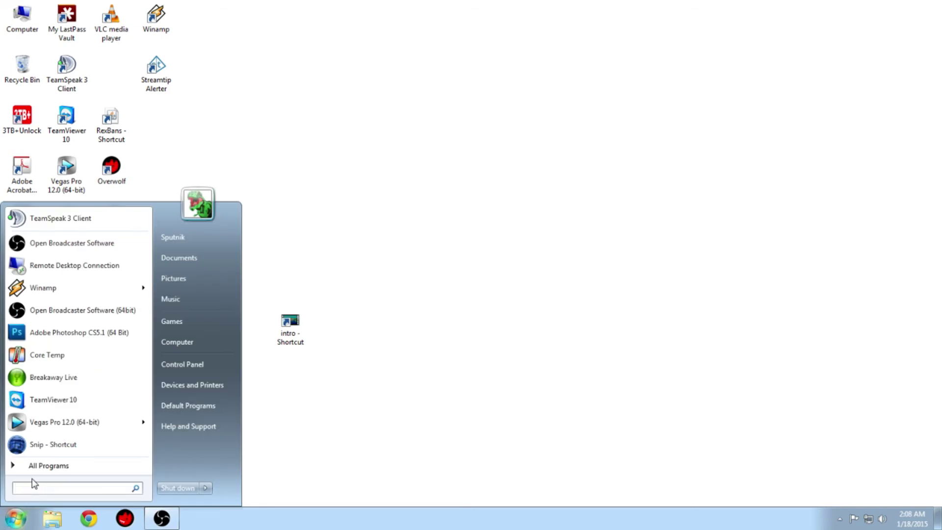
type("syn")
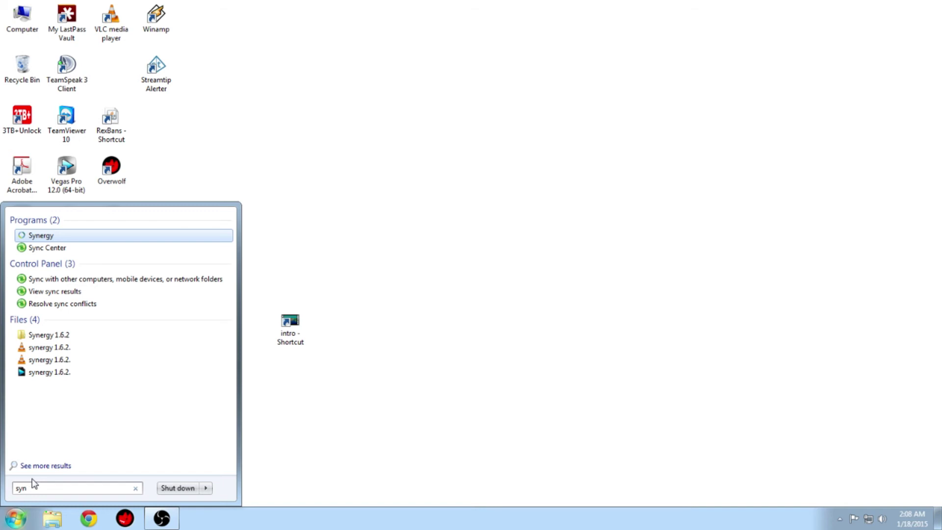
key("Return")
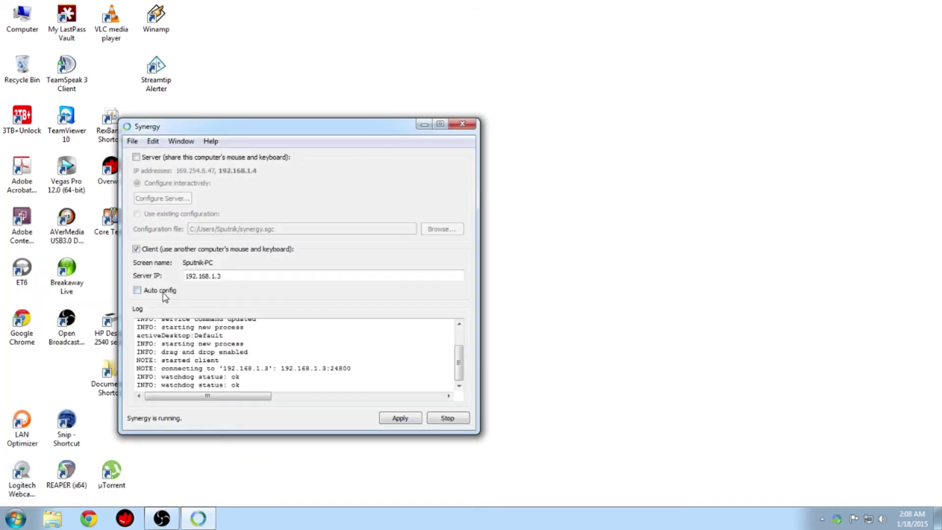
Enable Auto config, install Bonjour, apply the client settings, and allow Synergy through the firewall
left_click(164, 294)
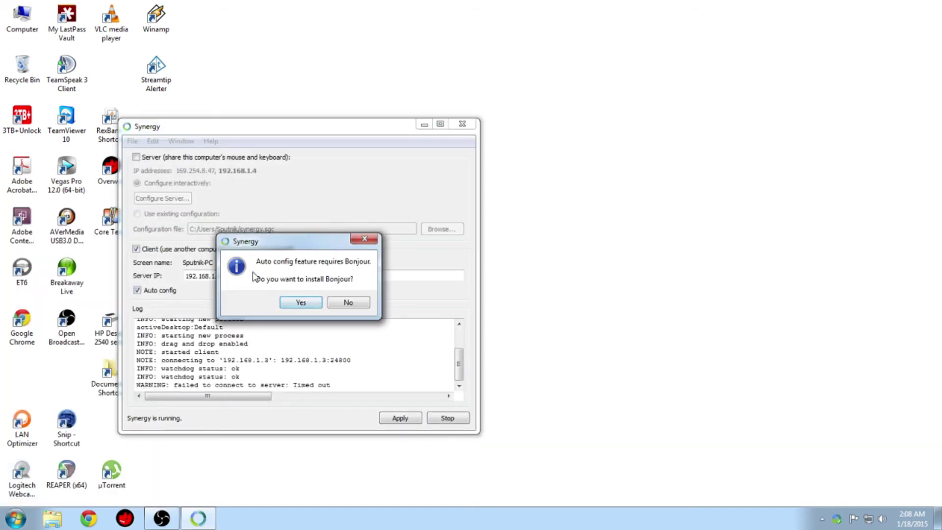
left_click(301, 303)
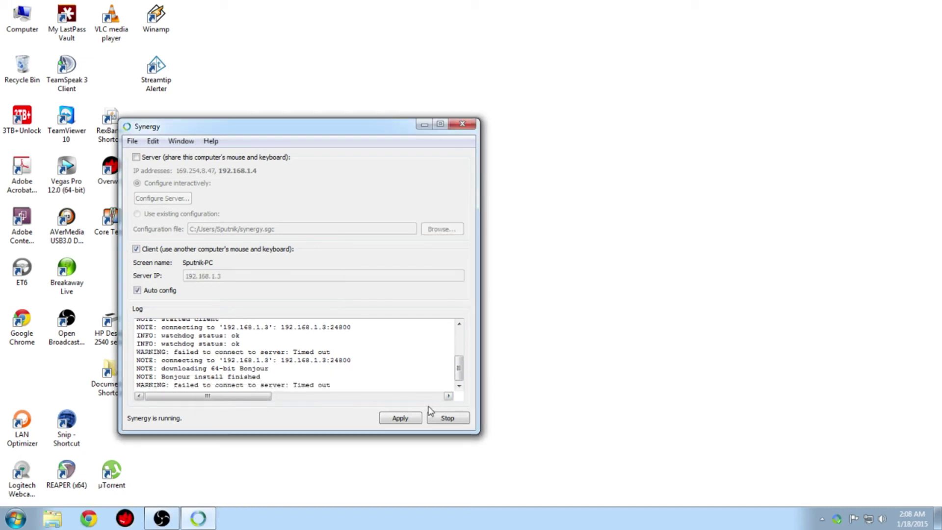
left_click(408, 419)
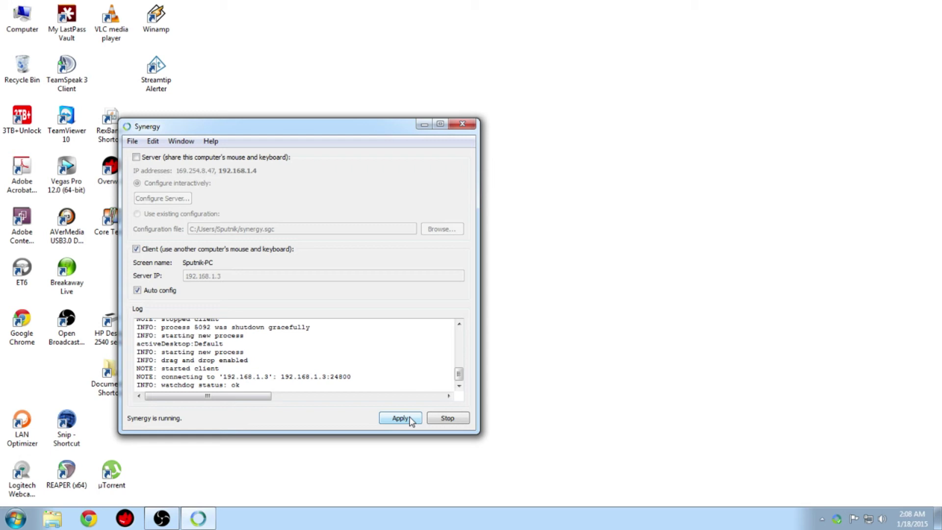
left_click(400, 418)
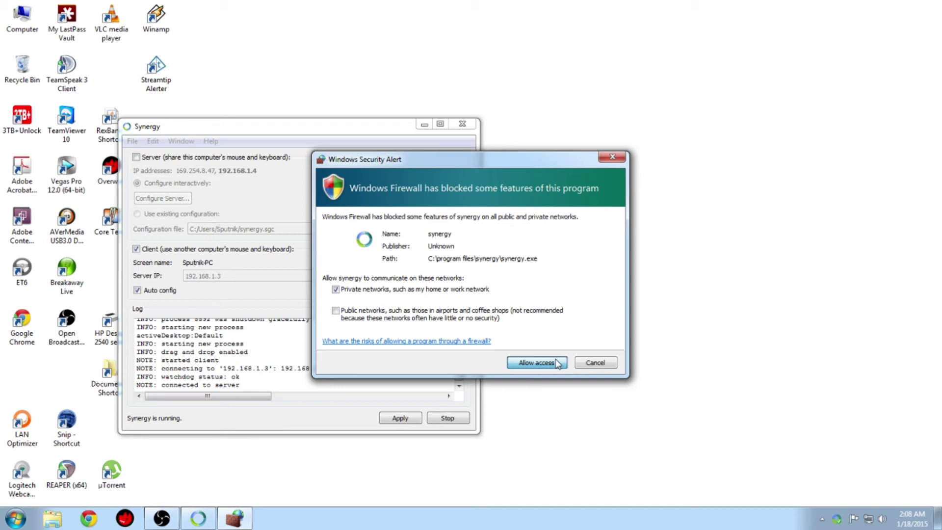
left_click(537, 363)
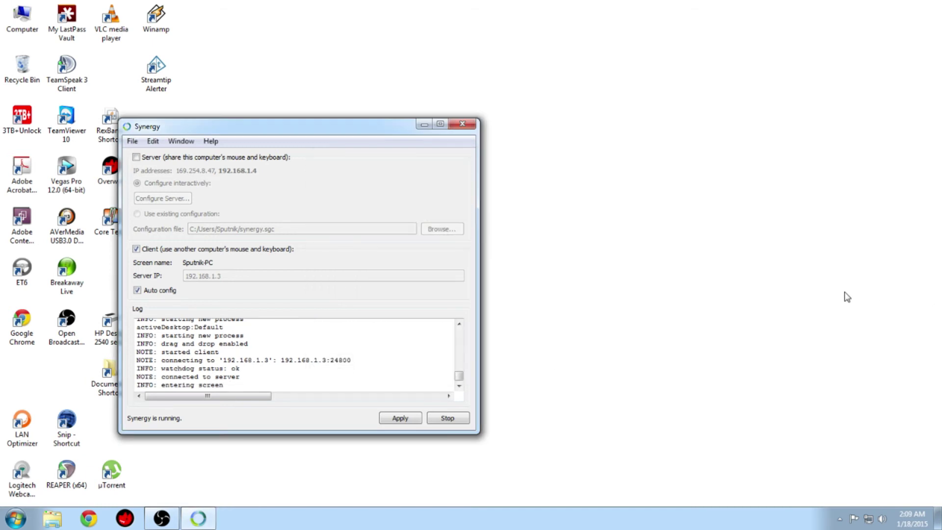
left_click_drag(635, 246, 579, 289)
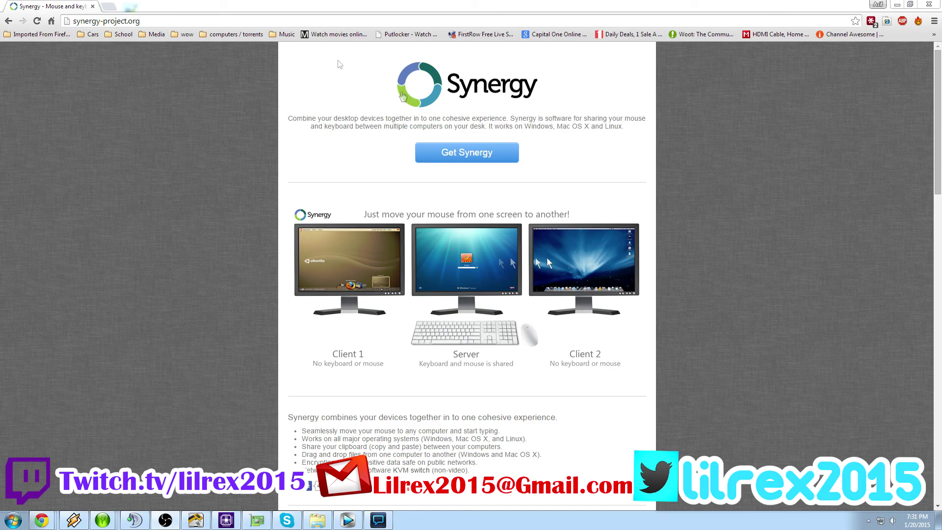
Reopen the Get Synergy form with the Single user licence at $10.00
left_click(438, 151)
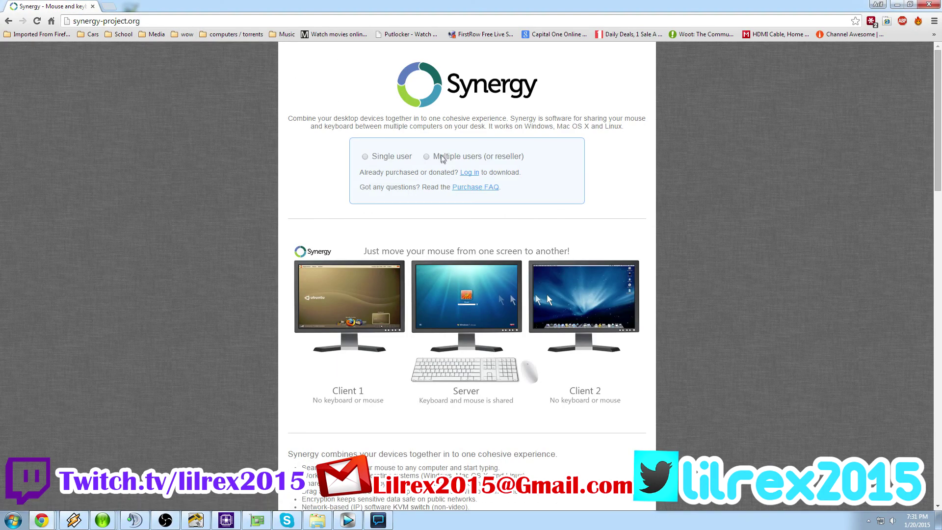
left_click(385, 155)
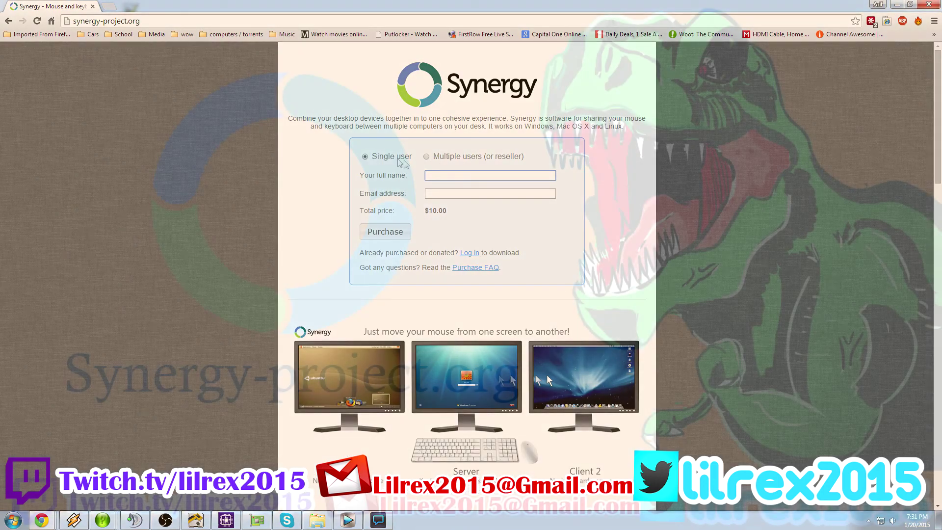